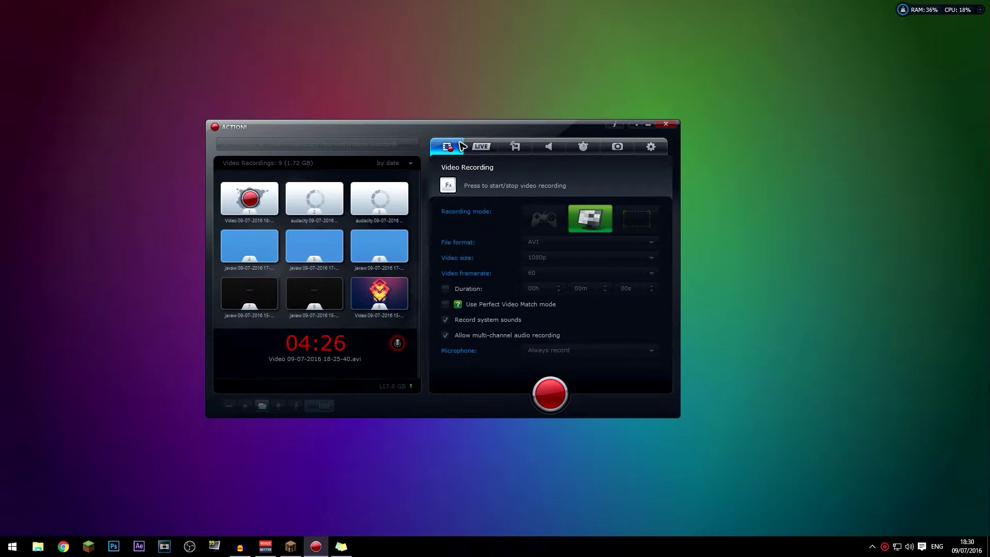
Step: Look over the LIVE streaming page and the Remote Action! info and settings pages, ending on Audio Recording
{"action": "left_click", "coordinate": [489, 148]}
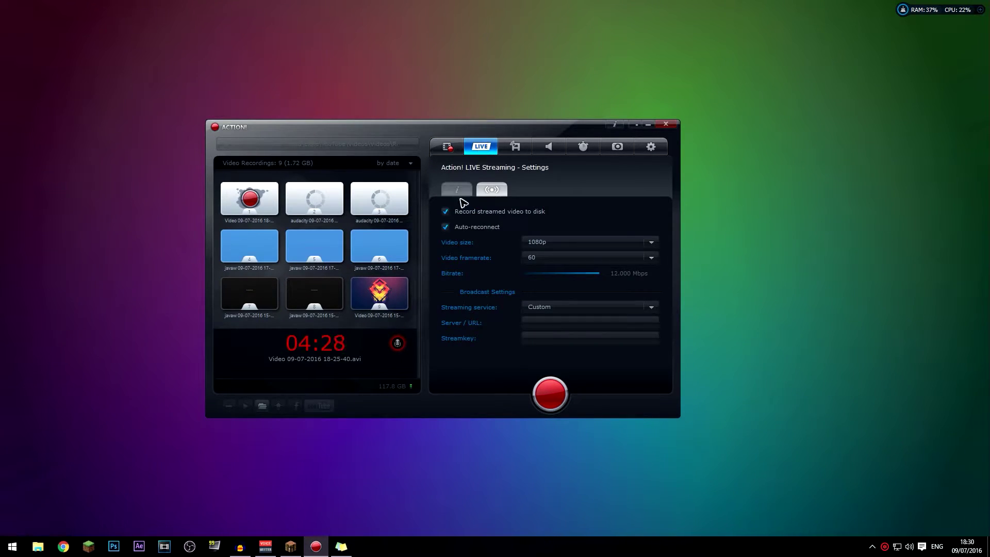
{"action": "left_click", "coordinate": [515, 147]}
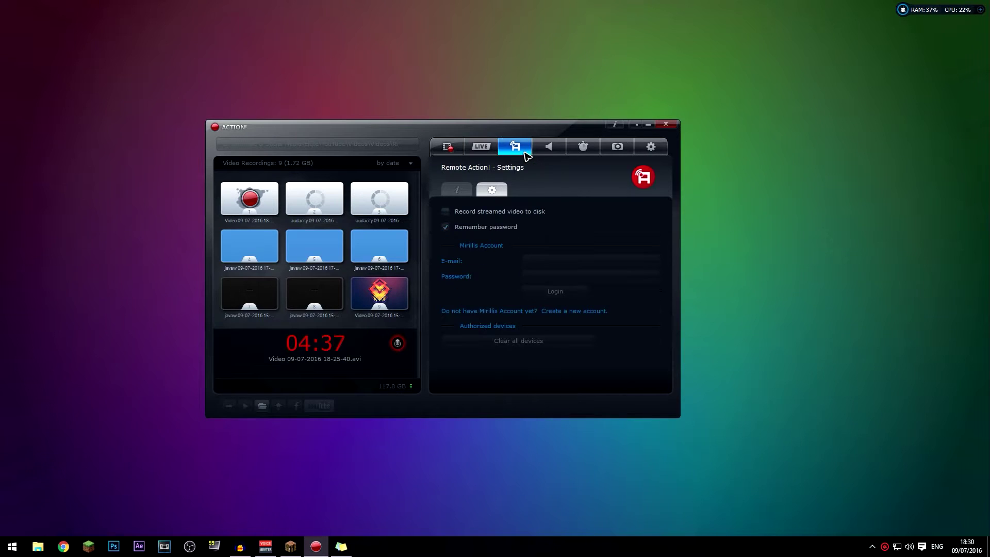
{"action": "left_click", "coordinate": [462, 190]}
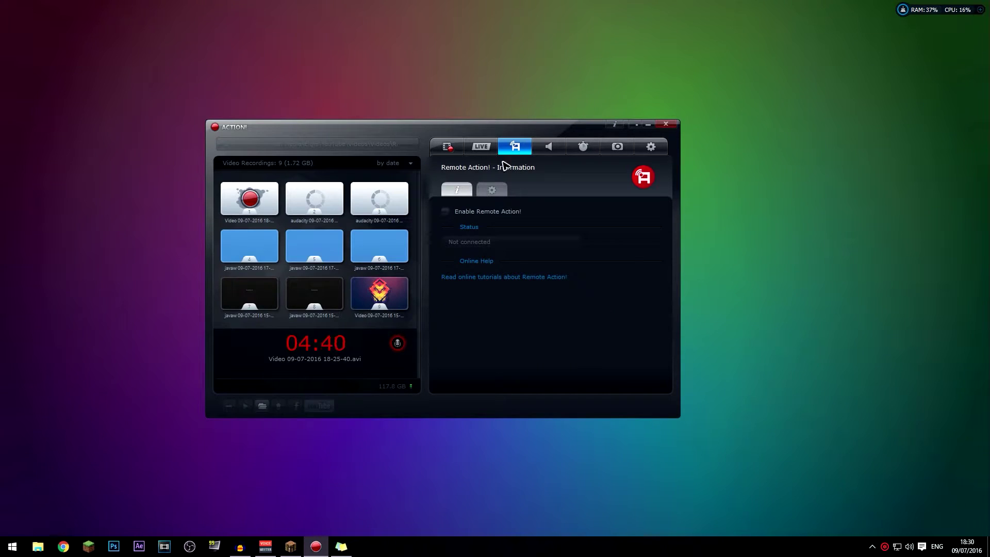
{"action": "left_click", "coordinate": [492, 190]}
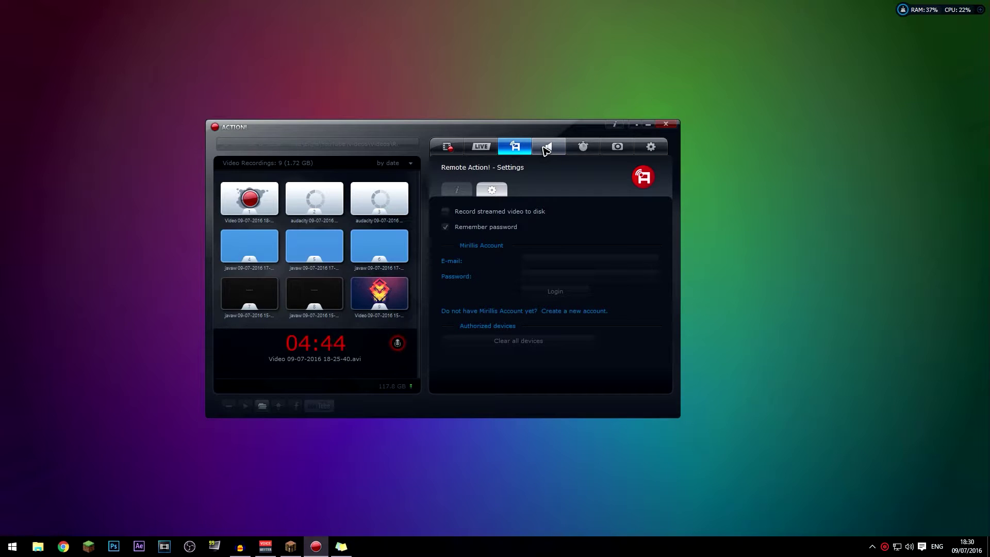
{"action": "left_click", "coordinate": [546, 149]}
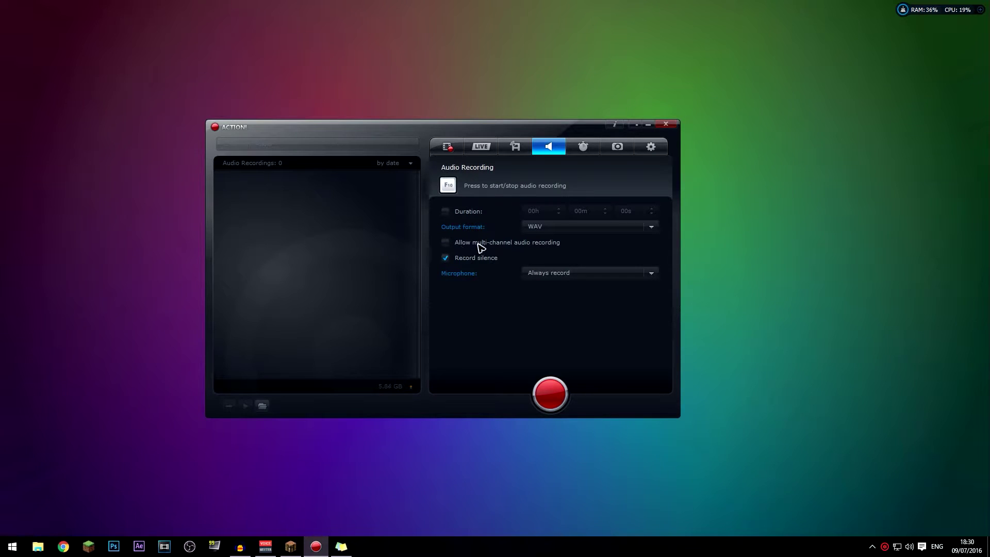
Step: Leave audio output as WAV and the microphone on Always record, then go to Benchmarking
{"action": "left_click", "coordinate": [545, 230]}
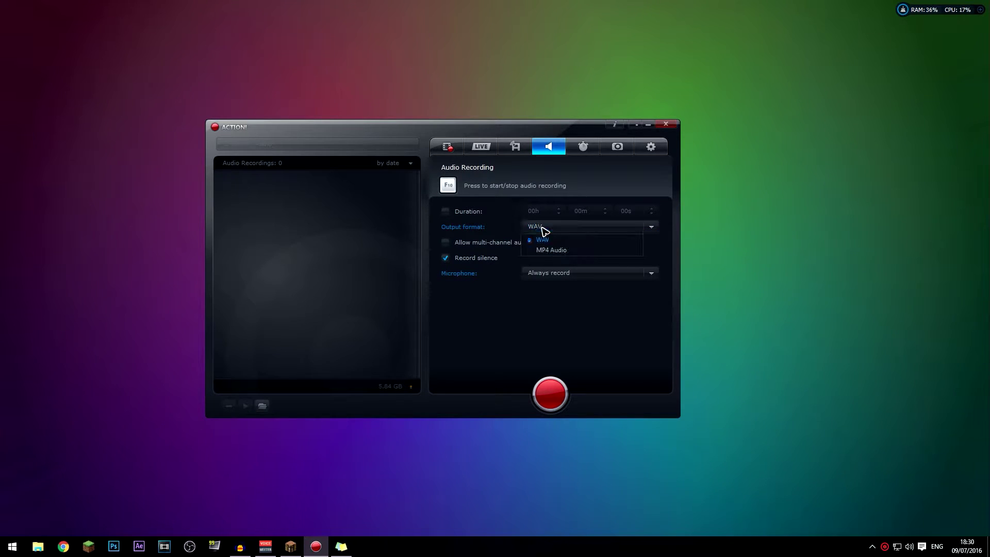
{"action": "left_click", "coordinate": [544, 286]}
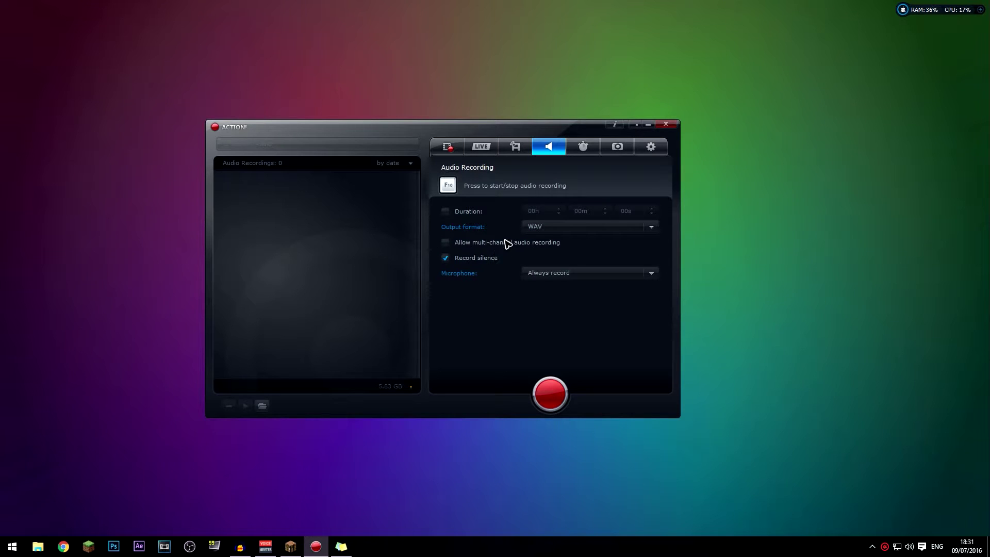
{"action": "left_click", "coordinate": [537, 277]}
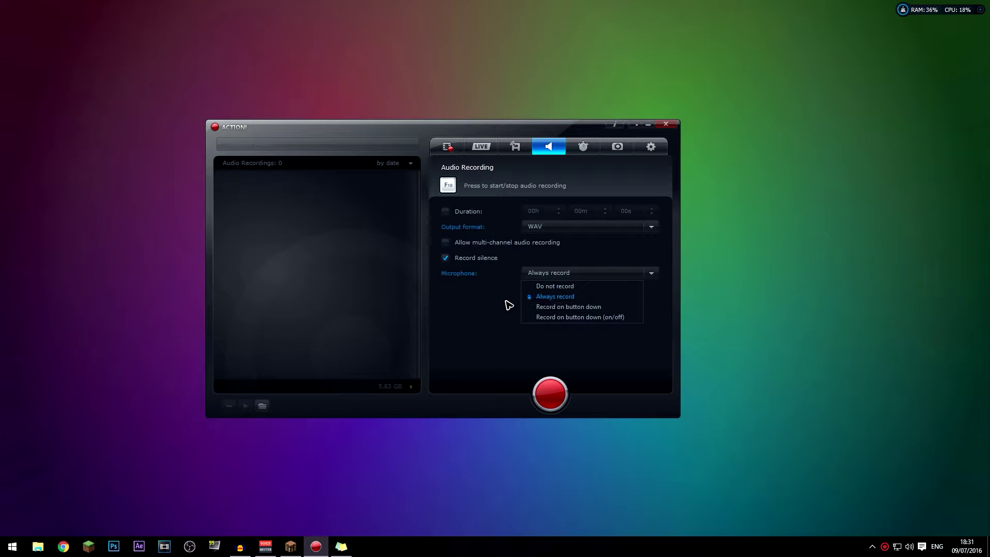
{"action": "left_click", "coordinate": [512, 304]}
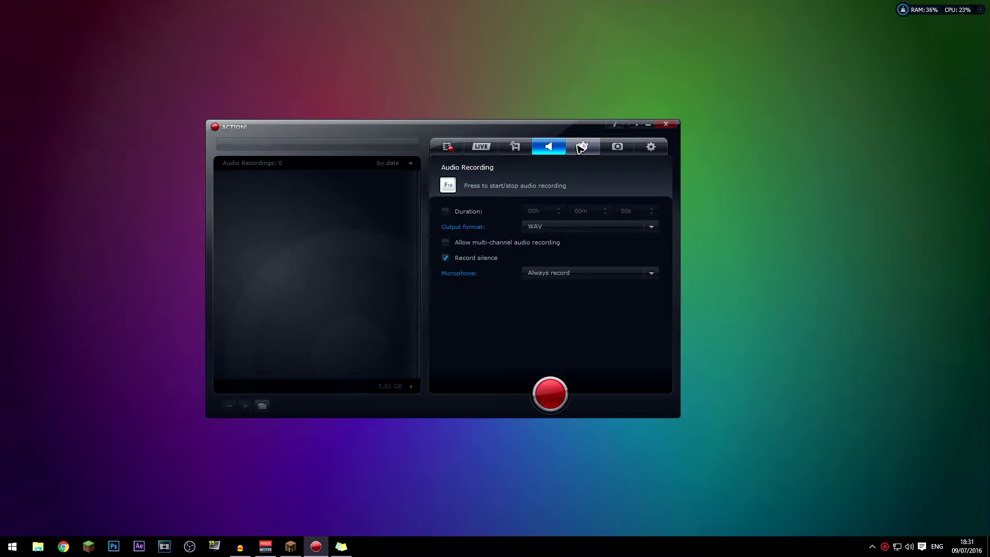
{"action": "left_click", "coordinate": [580, 148]}
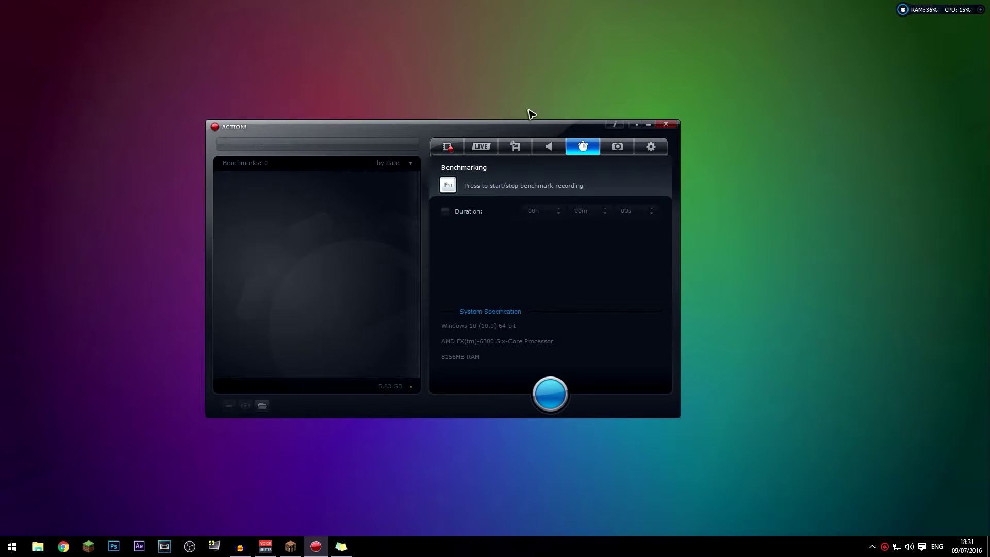
Step: On the screenshot settings, keep PNG as the file format
{"action": "left_click", "coordinate": [621, 149]}
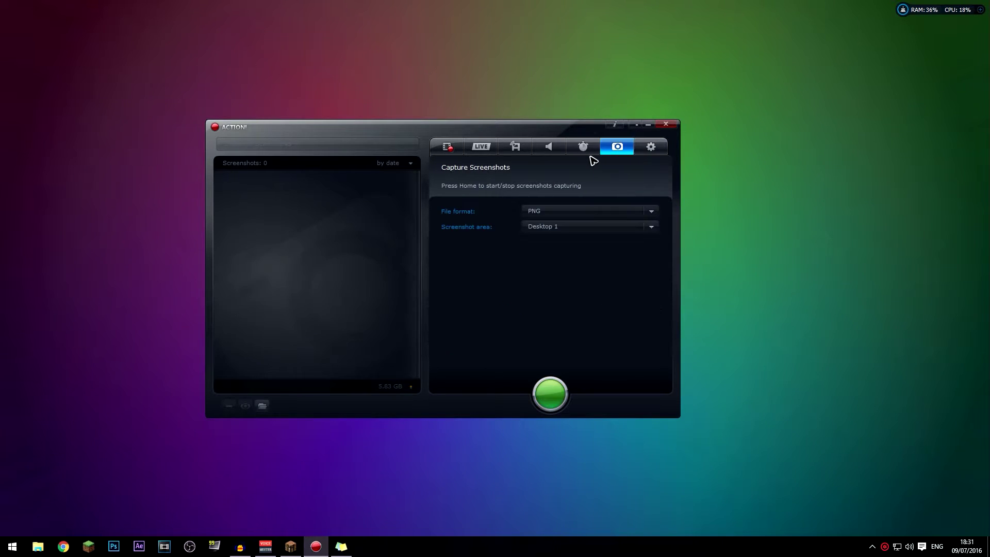
{"action": "left_click", "coordinate": [566, 212]}
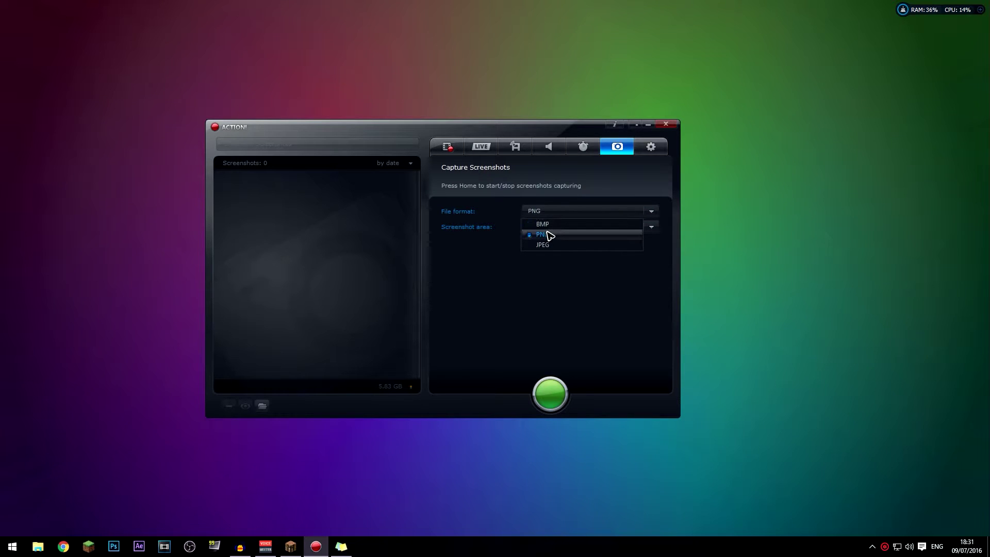
{"action": "left_click", "coordinate": [562, 240]}
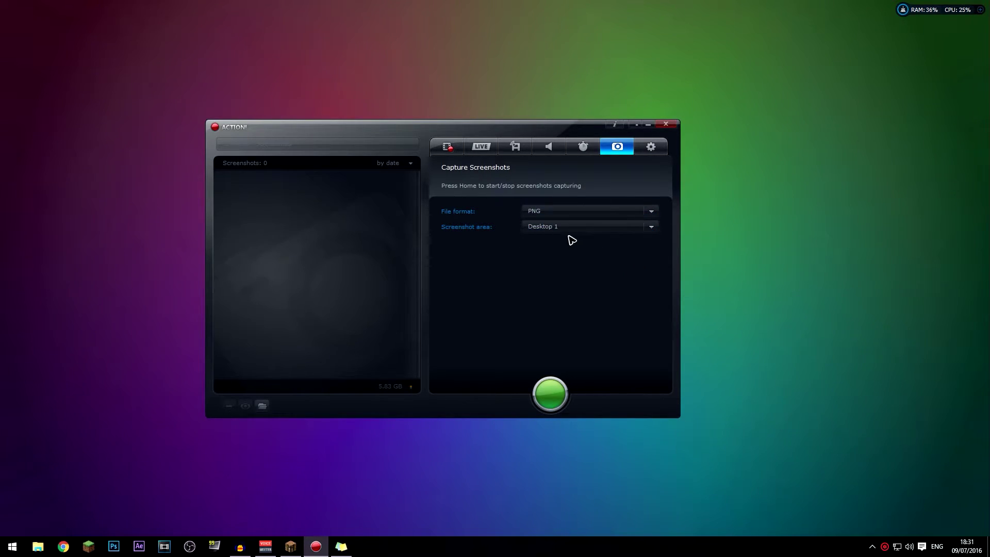
Step: Leave the screenshot area set to Desktop 1, then go to General Settings
{"action": "left_click", "coordinate": [544, 228]}
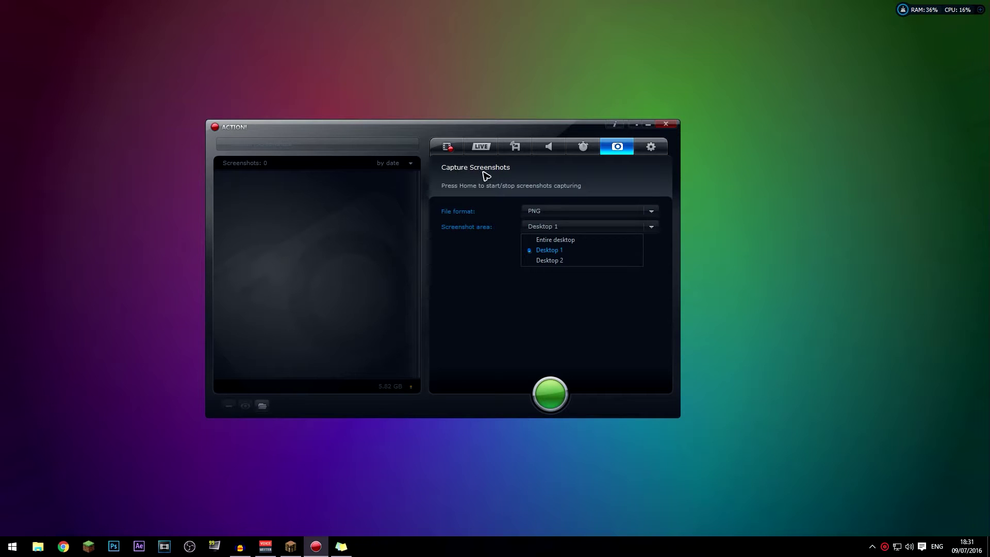
{"action": "left_click", "coordinate": [554, 227]}
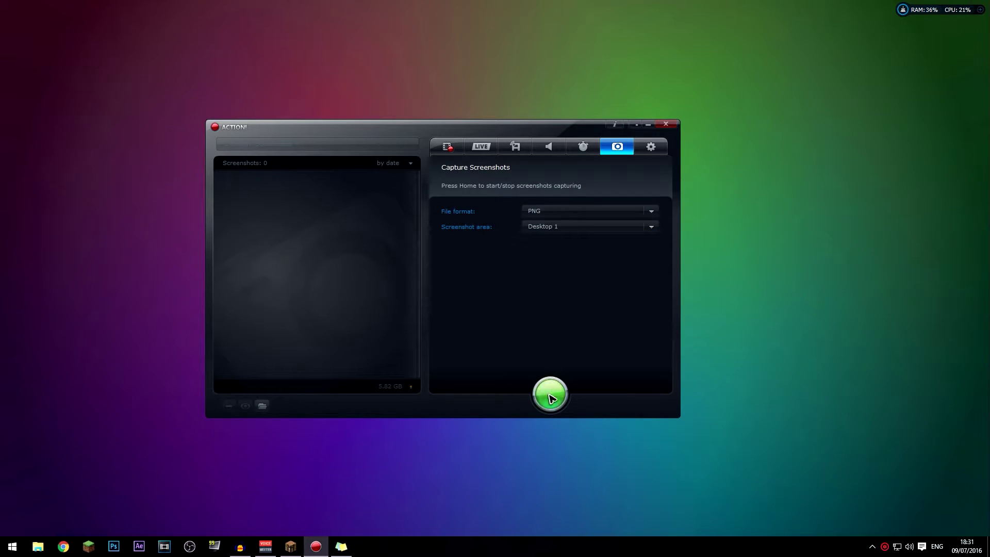
{"action": "left_click", "coordinate": [564, 233]}
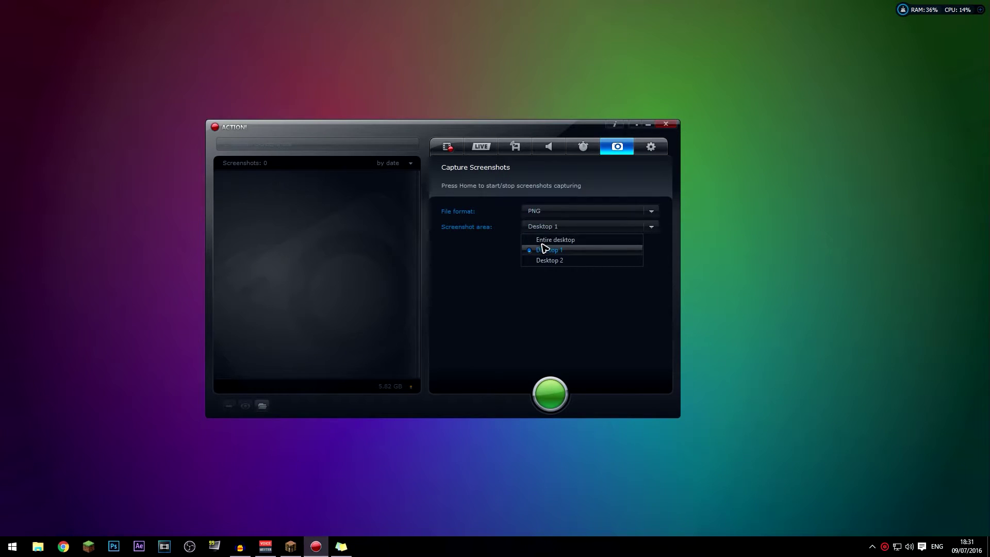
{"action": "left_click", "coordinate": [568, 227]}
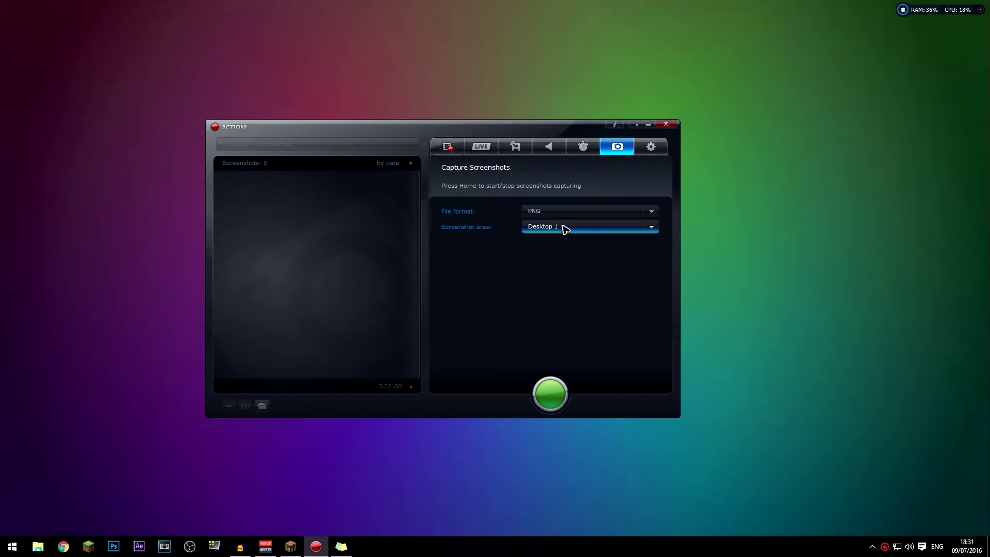
{"action": "left_click", "coordinate": [564, 225]}
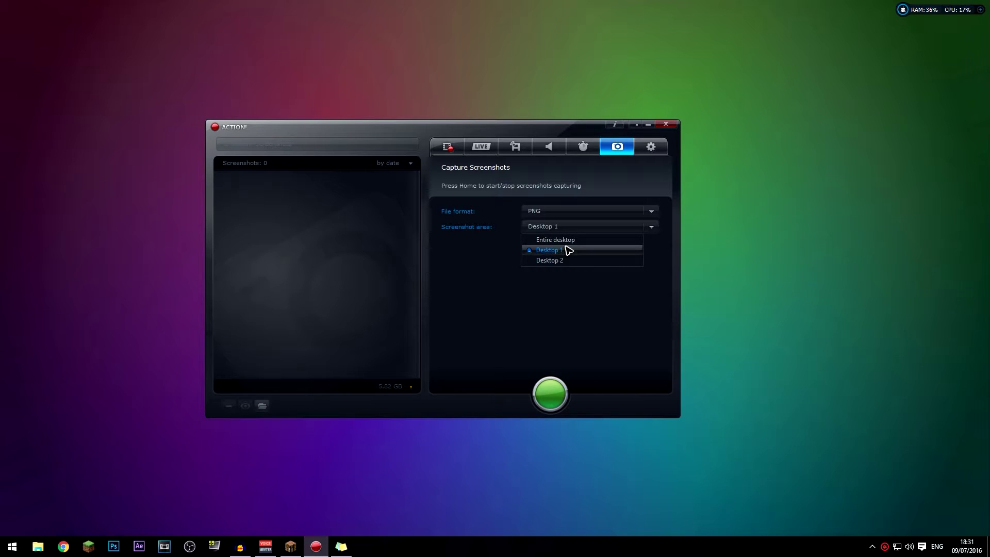
{"action": "left_click", "coordinate": [574, 324]}
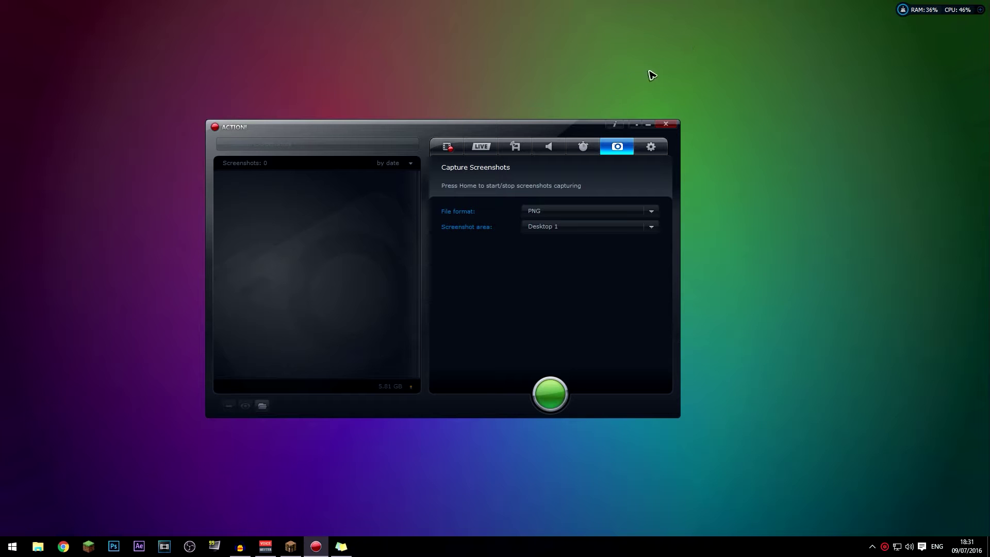
{"action": "left_click", "coordinate": [654, 147]}
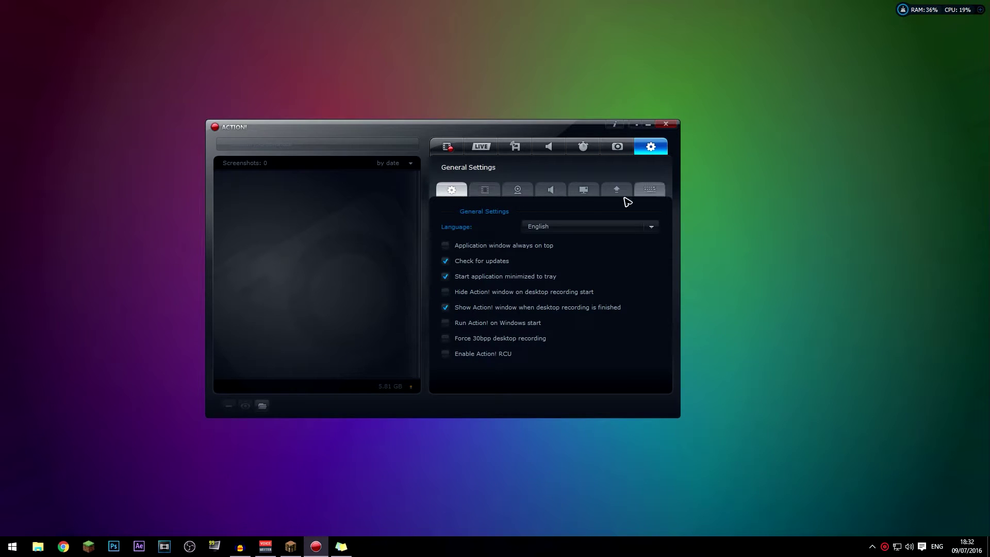
Step: Keep the interface language as English and switch to the Video Recording Settings sub-tab
{"action": "left_click", "coordinate": [534, 226]}
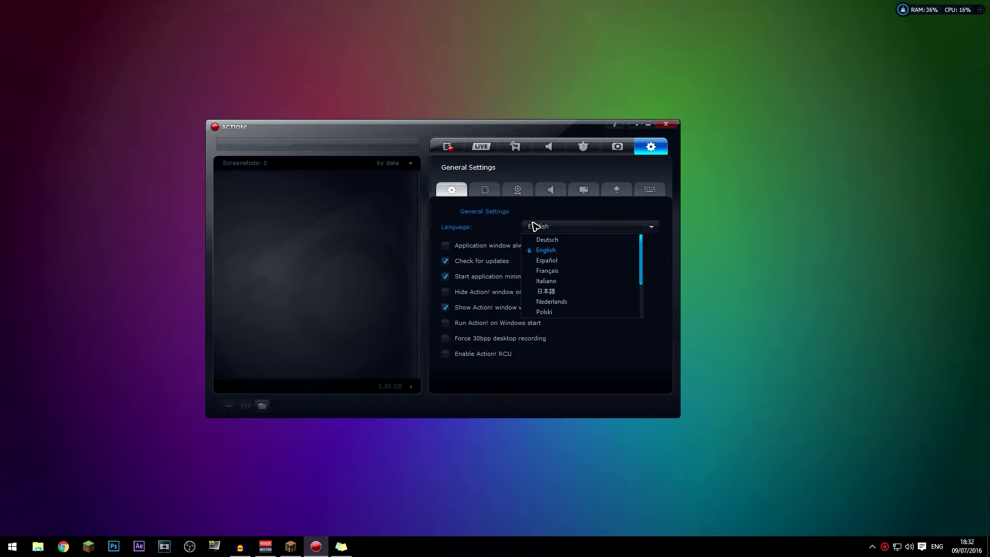
{"action": "left_click", "coordinate": [607, 365]}
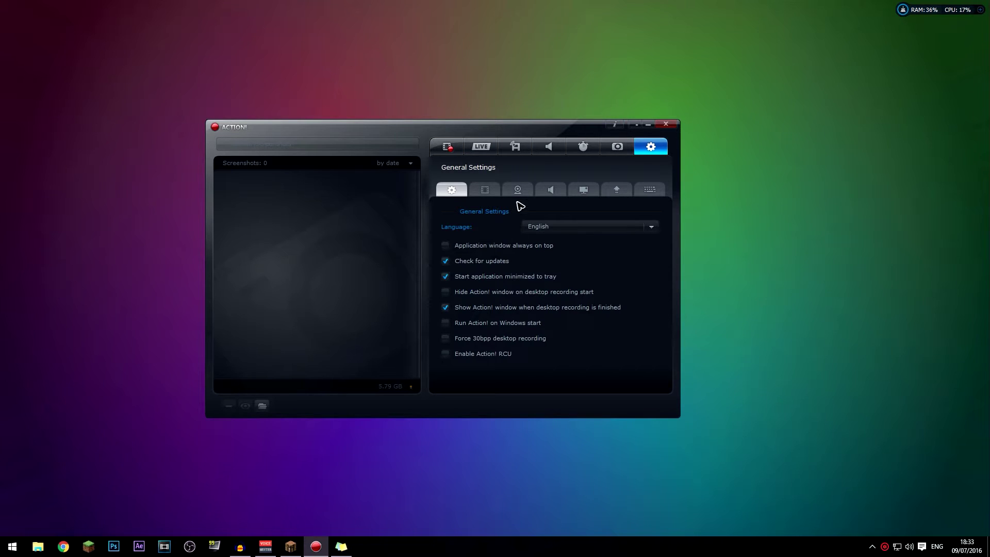
{"action": "left_click", "coordinate": [483, 188]}
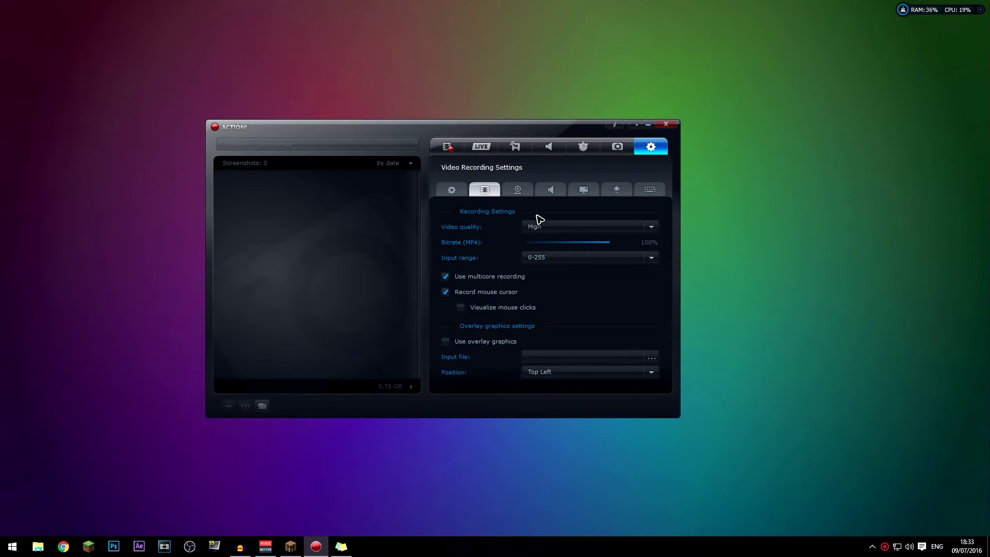
Step: Keep video quality at High and the input range at 0-255
{"action": "left_click", "coordinate": [549, 228]}
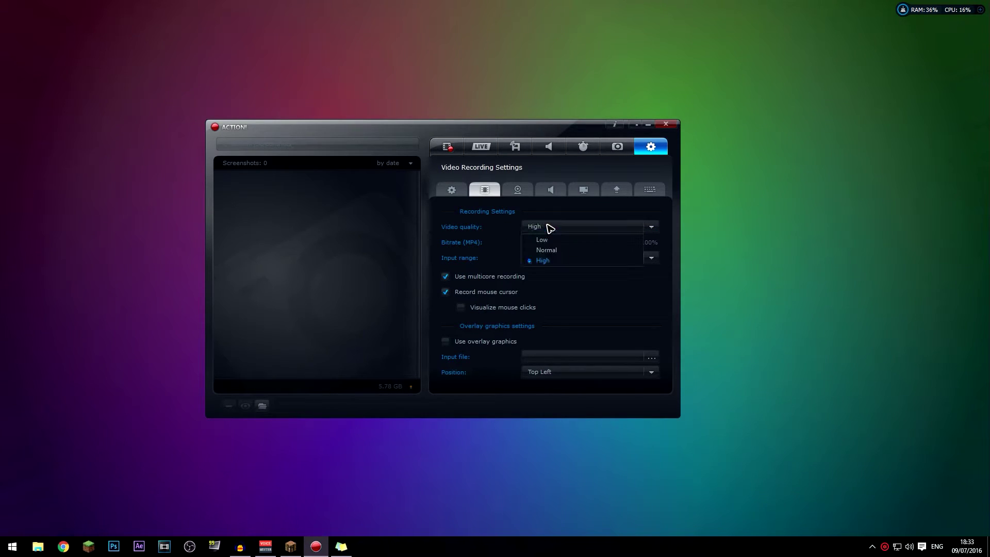
{"action": "left_click", "coordinate": [549, 227]}
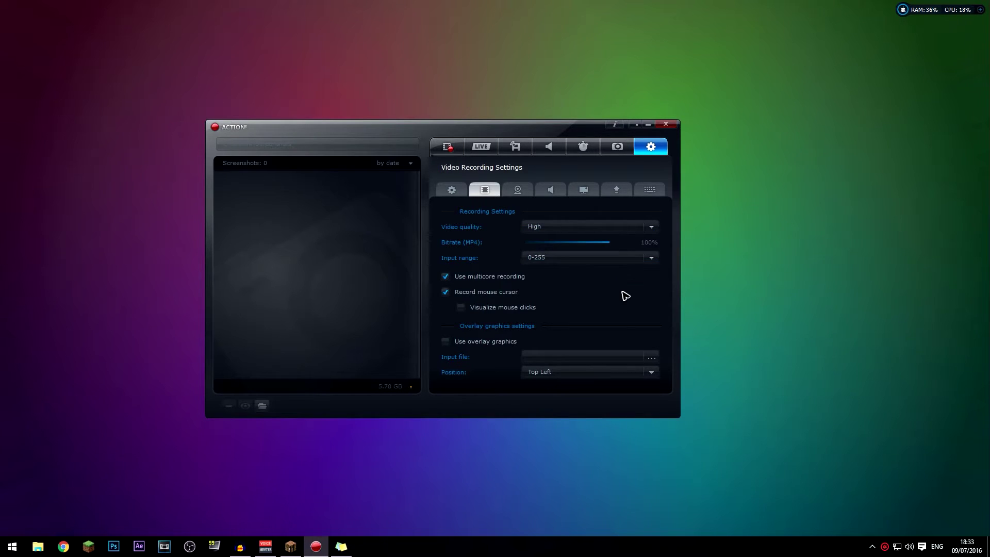
{"action": "left_click", "coordinate": [626, 261]}
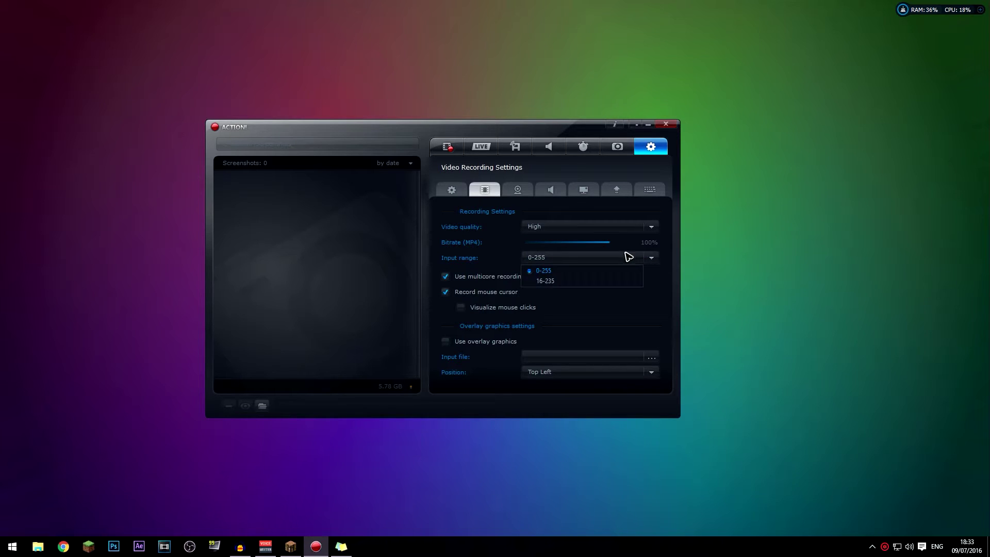
{"action": "left_click", "coordinate": [628, 257]}
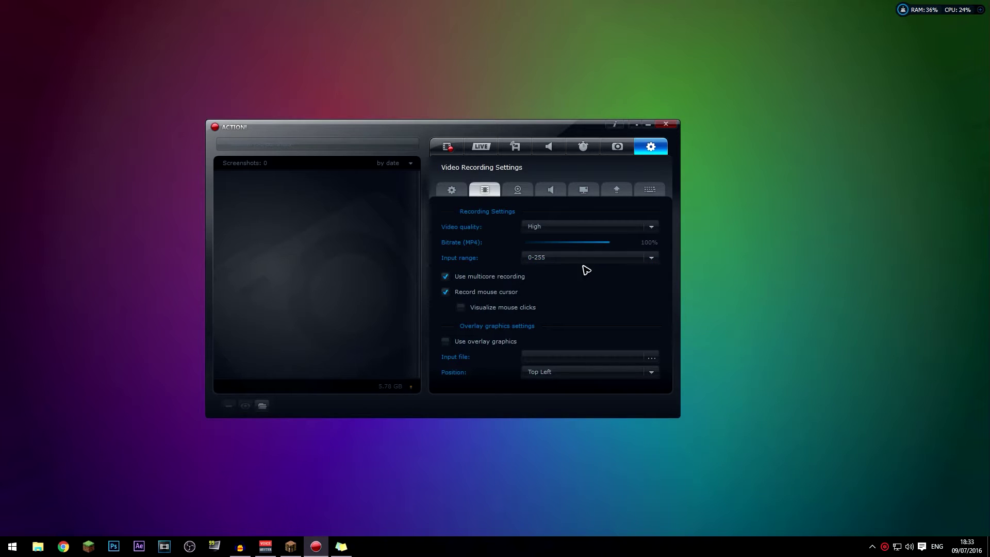
{"action": "left_click", "coordinate": [531, 258]}
{"action": "left_click", "coordinate": [543, 266]}
{"action": "left_click", "coordinate": [549, 256]}
{"action": "left_click", "coordinate": [553, 257]}
Step: Toggle multicore recording off and back on, then switch to the webcam settings
{"action": "left_click", "coordinate": [447, 278]}
{"action": "left_click", "coordinate": [446, 277]}
{"action": "right_click", "coordinate": [813, 346]}
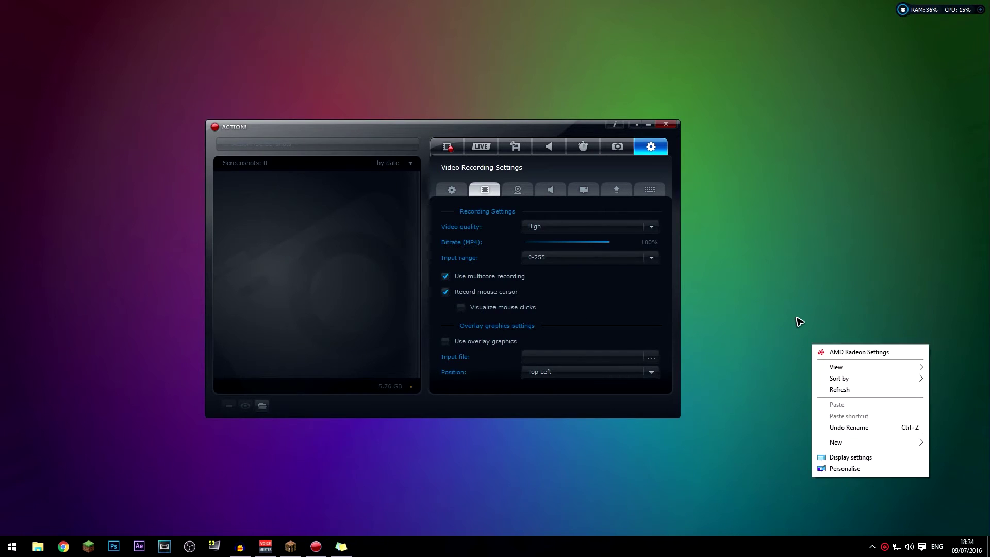
{"action": "left_click", "coordinate": [766, 157]}
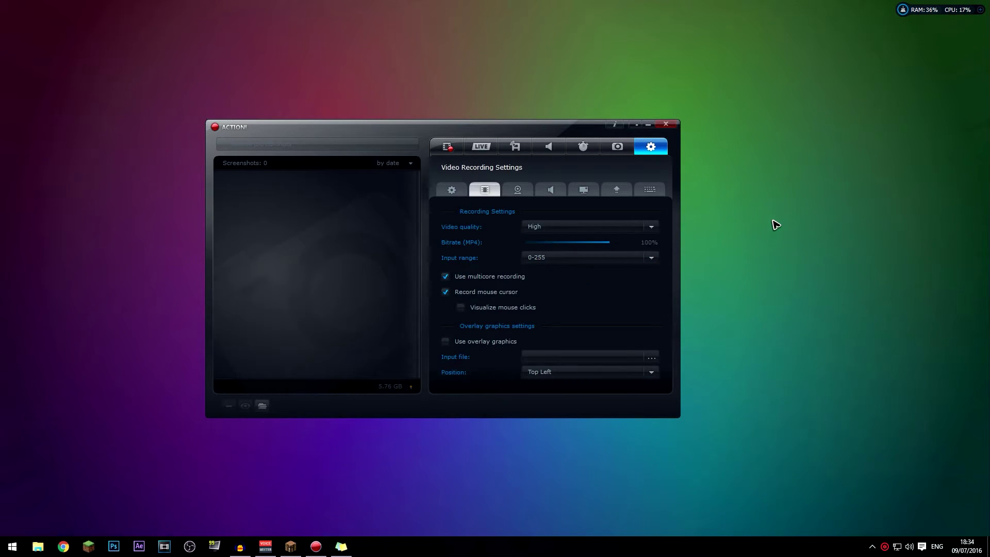
{"action": "left_click_drag", "start_coordinate": [770, 218], "coordinate": [793, 243]}
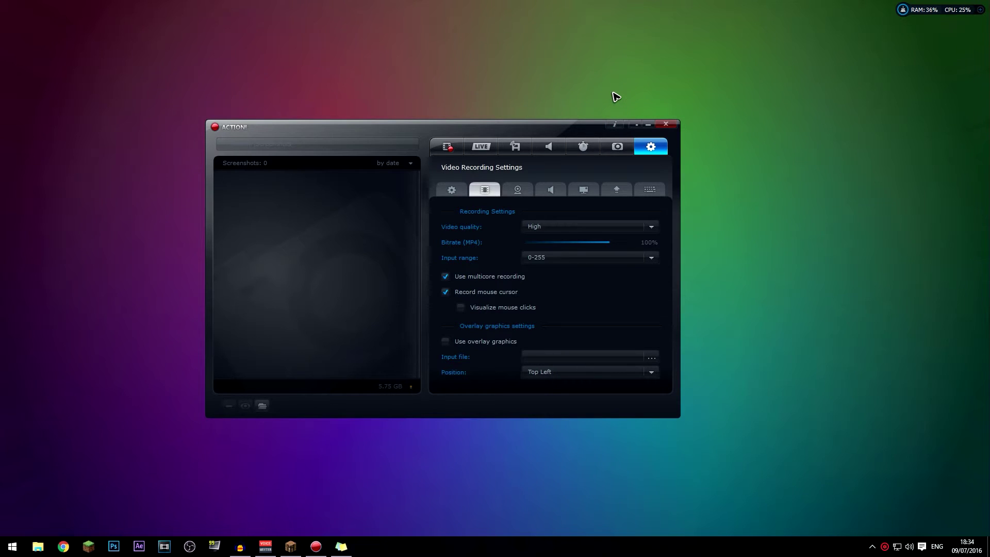
{"action": "left_click", "coordinate": [516, 195]}
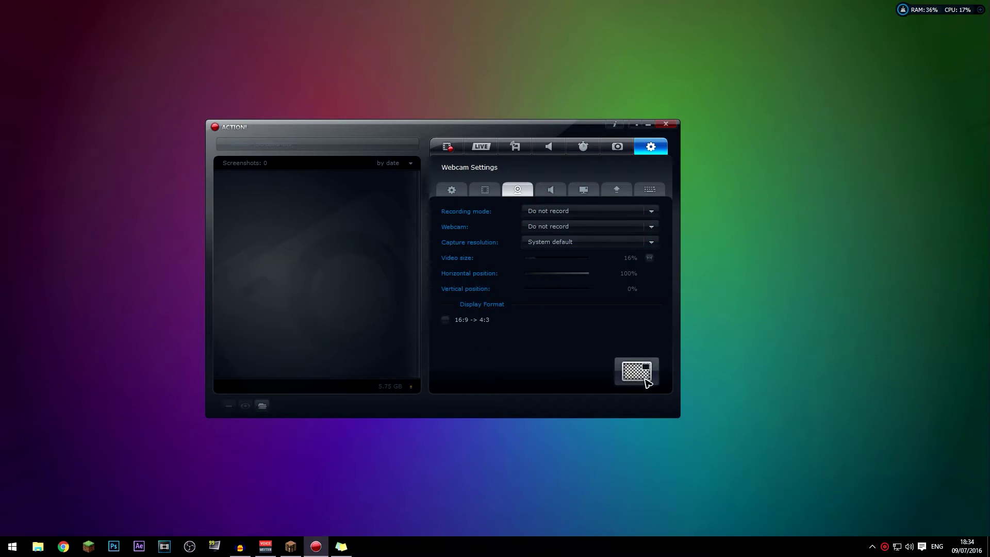